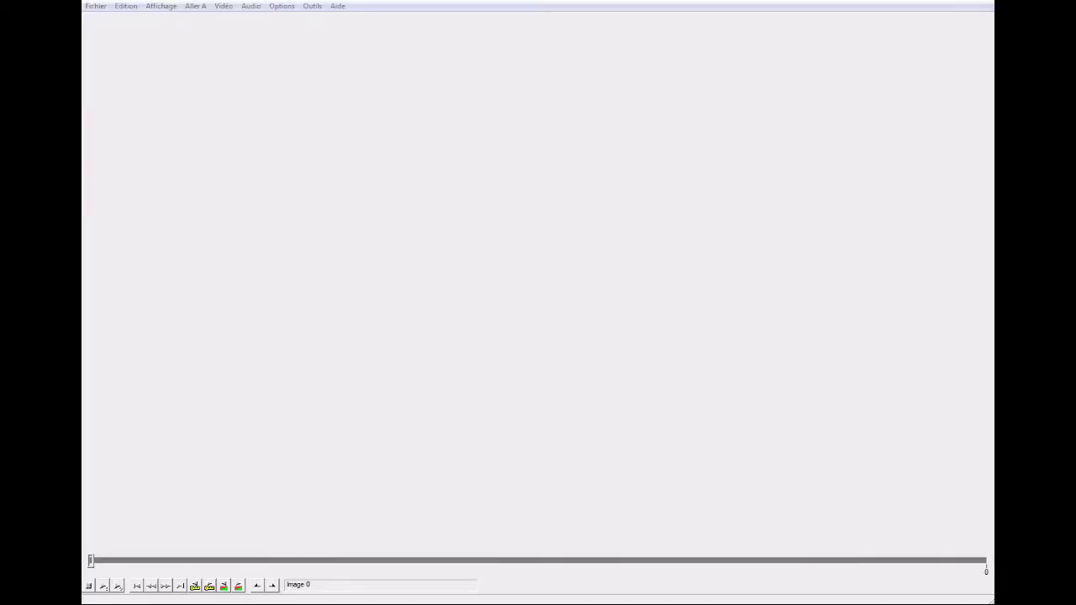
# Open the gameplay video TG Mission 1 Le Kidnapping.avi from the Fichier menu.
pyautogui.click(96, 8)
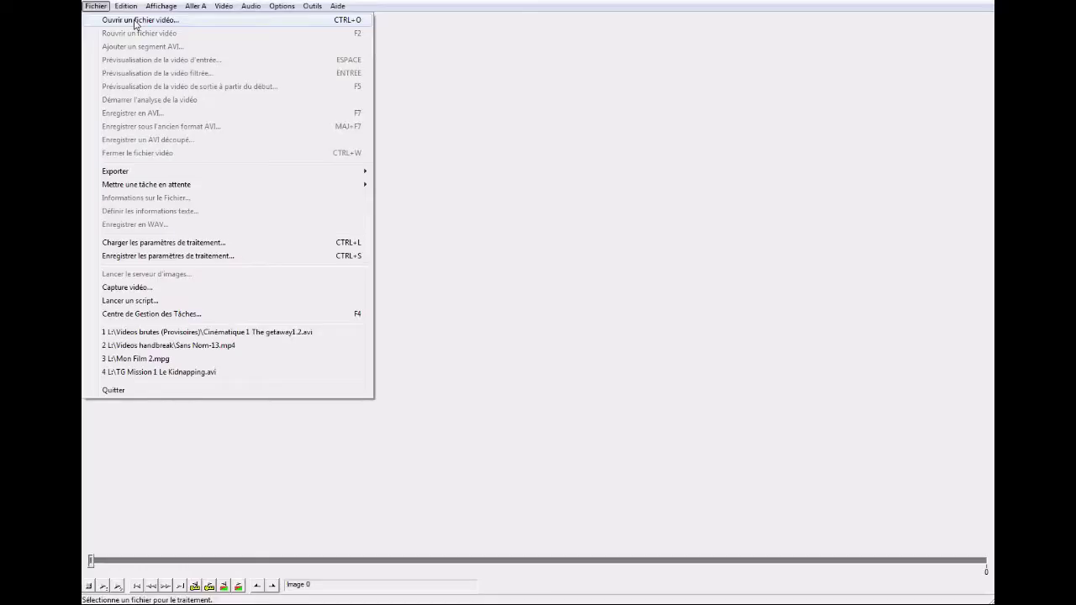
pyautogui.click(135, 21)
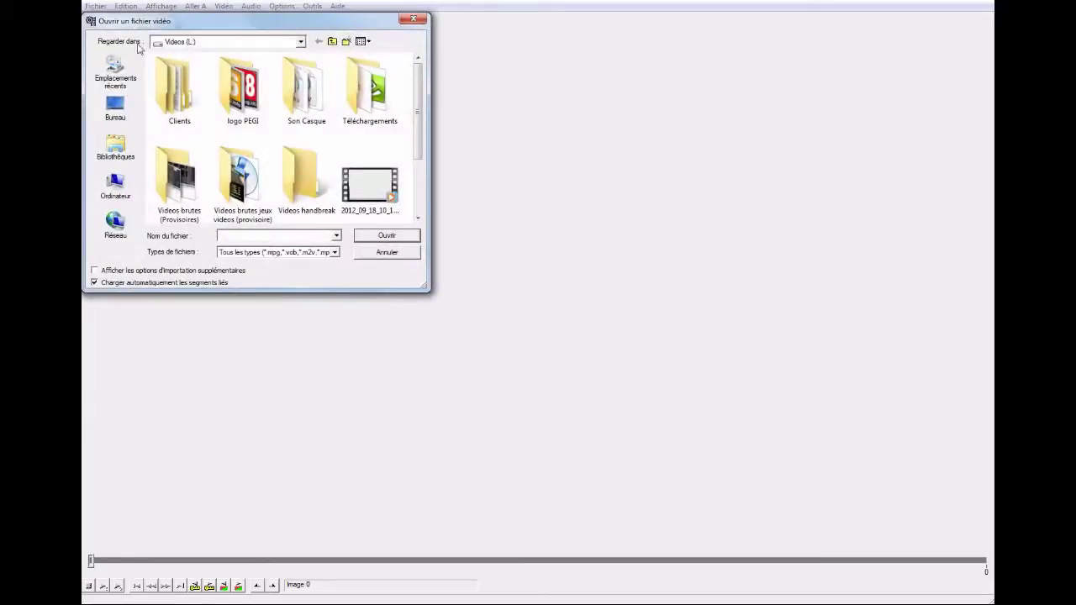
pyautogui.moveTo(418, 114); pyautogui.dragTo(422, 172)
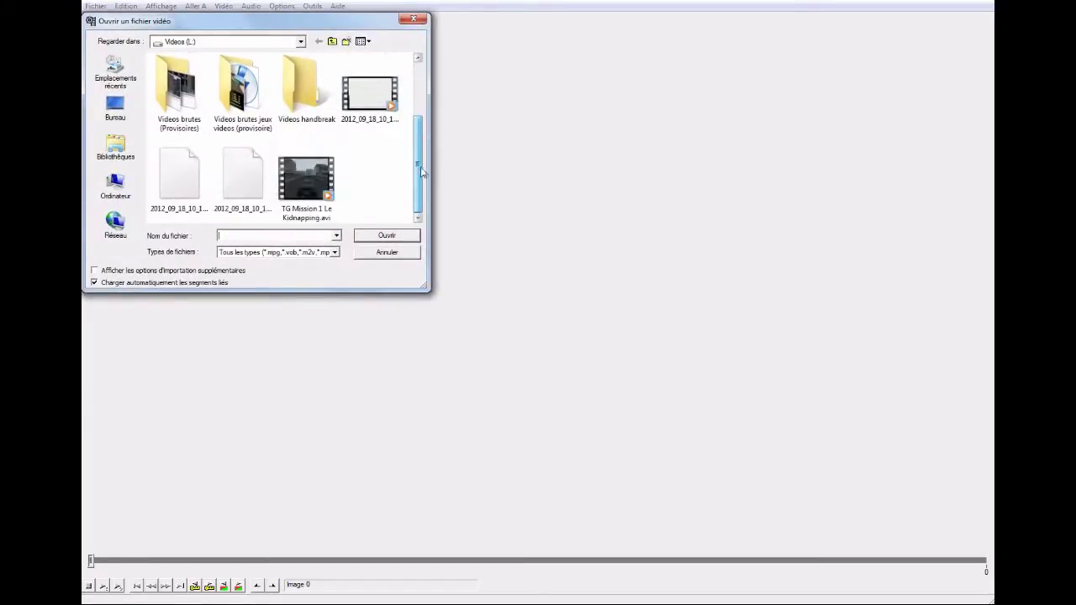
pyautogui.doubleClick(310, 174)
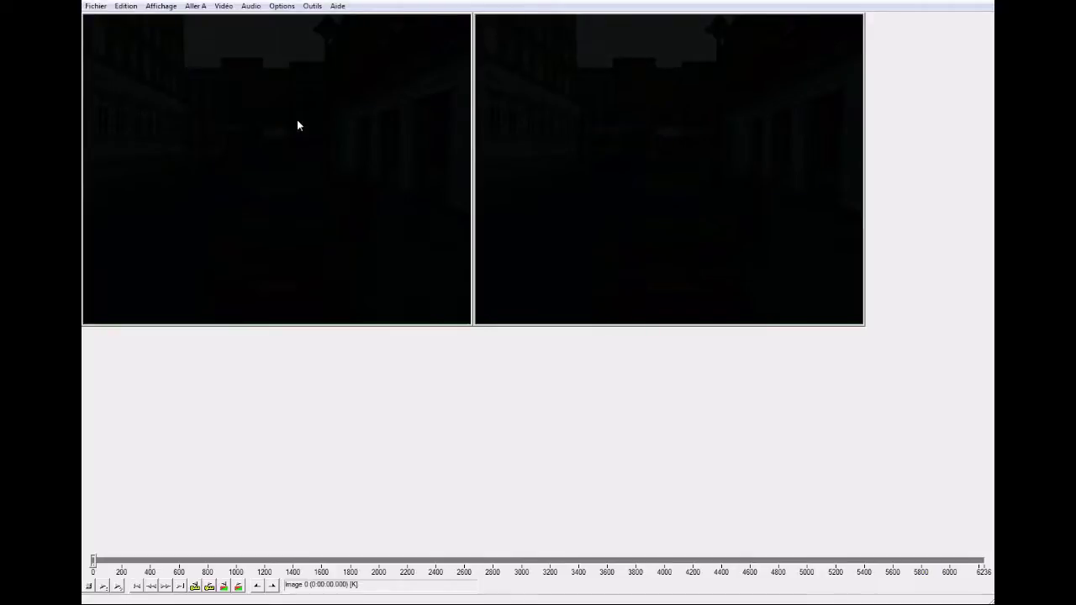
# Check that audio stays on Copie de Flux Directe, then turn to the Vidéo menu.
pyautogui.click(256, 10)
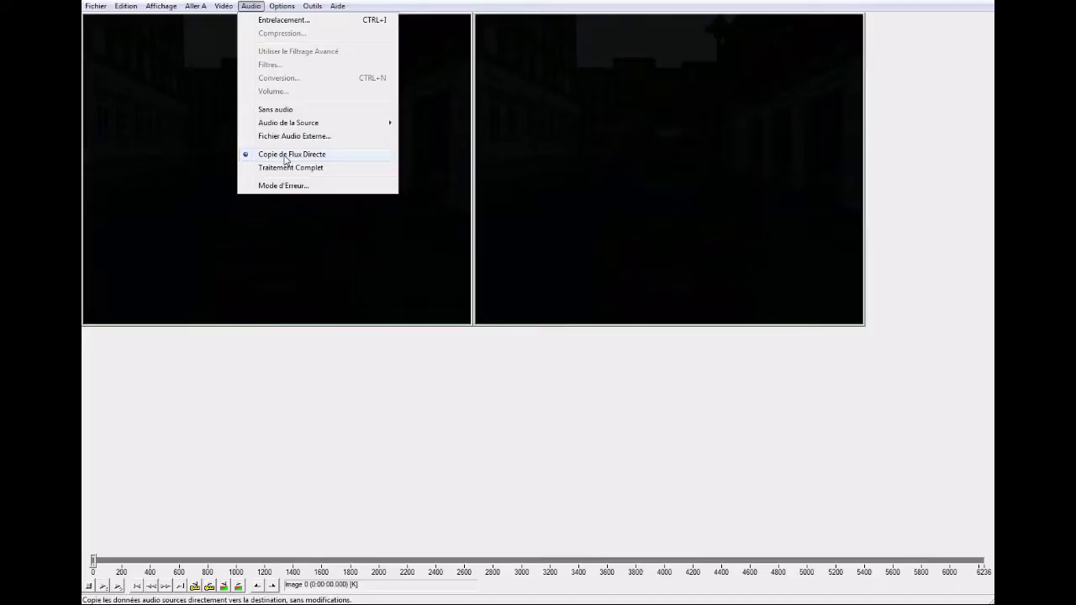
pyautogui.moveTo(227, 10)
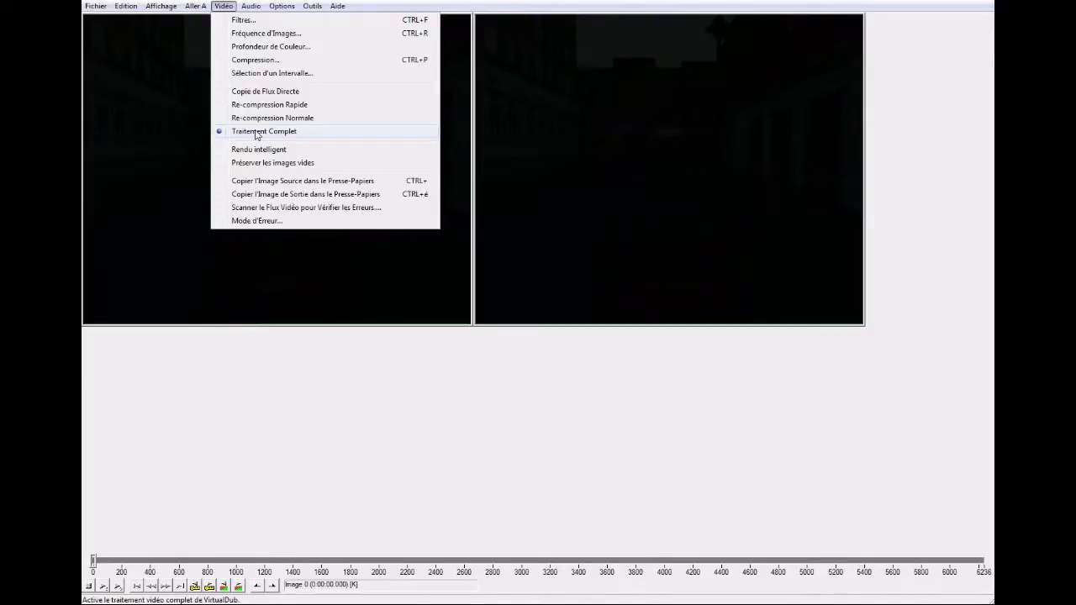
# Add the resize (Redimensionner) filter in Vidéo > Filtres, showing its 640 x 512 settings.
pyautogui.click(235, 20)
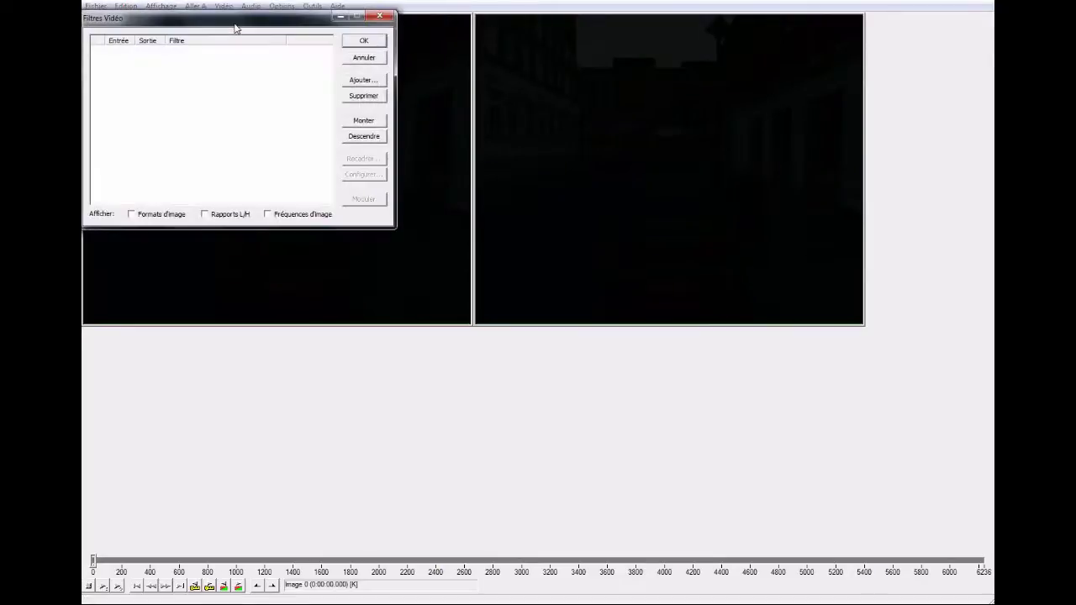
pyautogui.click(359, 81)
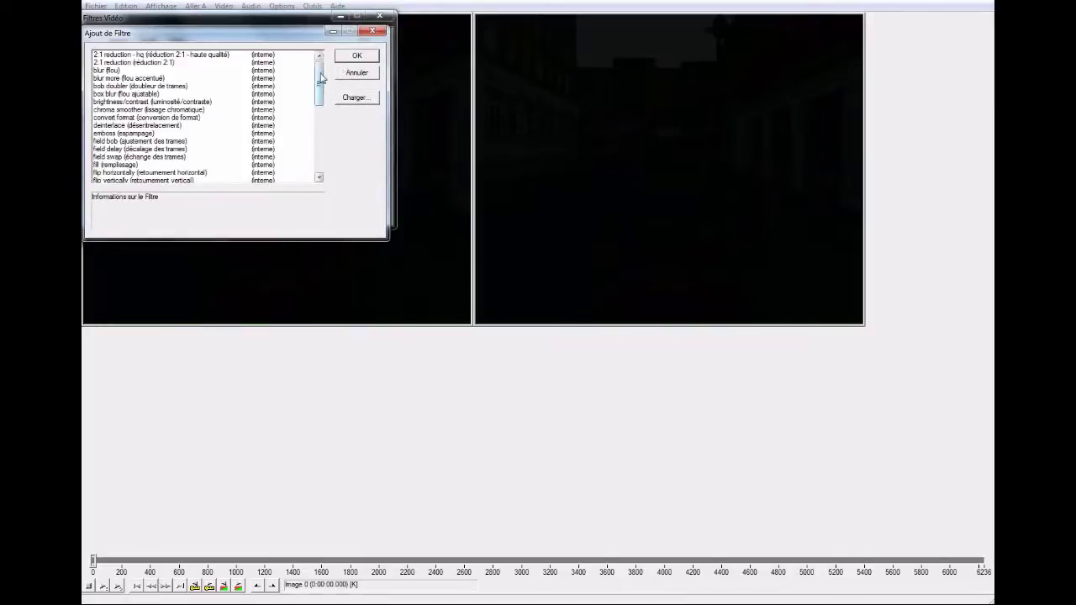
pyautogui.moveTo(319, 84); pyautogui.dragTo(319, 140)
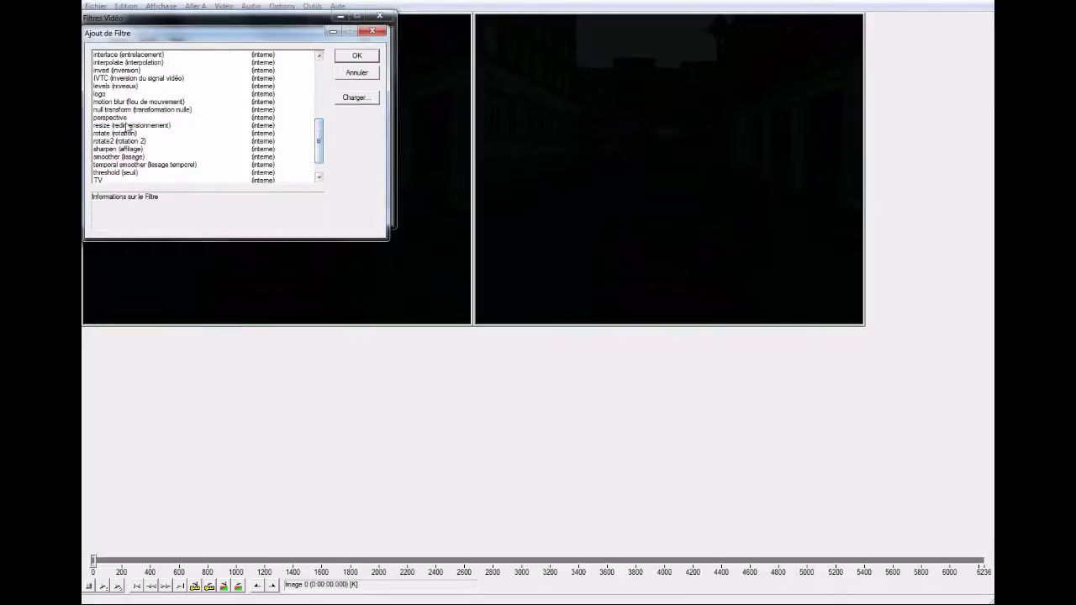
pyautogui.click(120, 126)
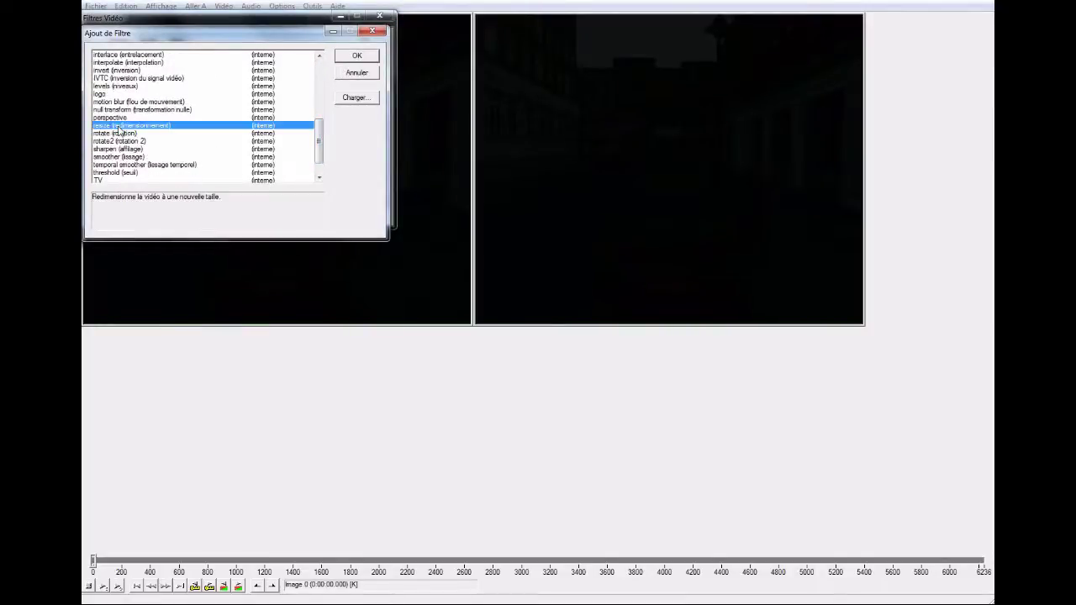
pyautogui.click(359, 57)
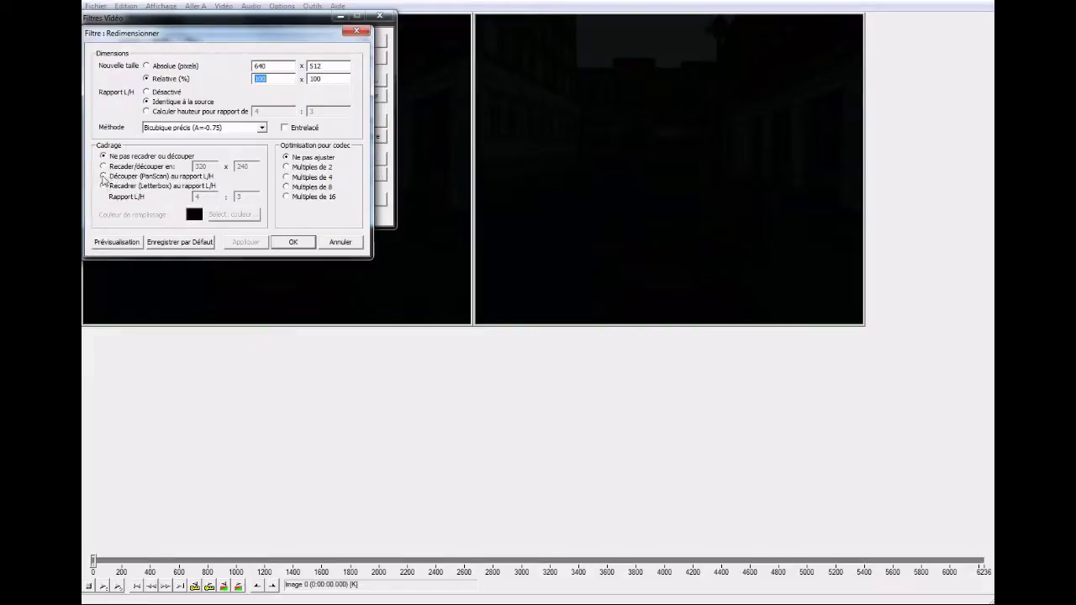
# Set the resize filter to Découper (PanScan) cropping with a 16 : 9 aspect ratio.
pyautogui.click(104, 176)
pyautogui.doubleClick(211, 199)
pyautogui.write('16')
pyautogui.doubleClick(247, 196)
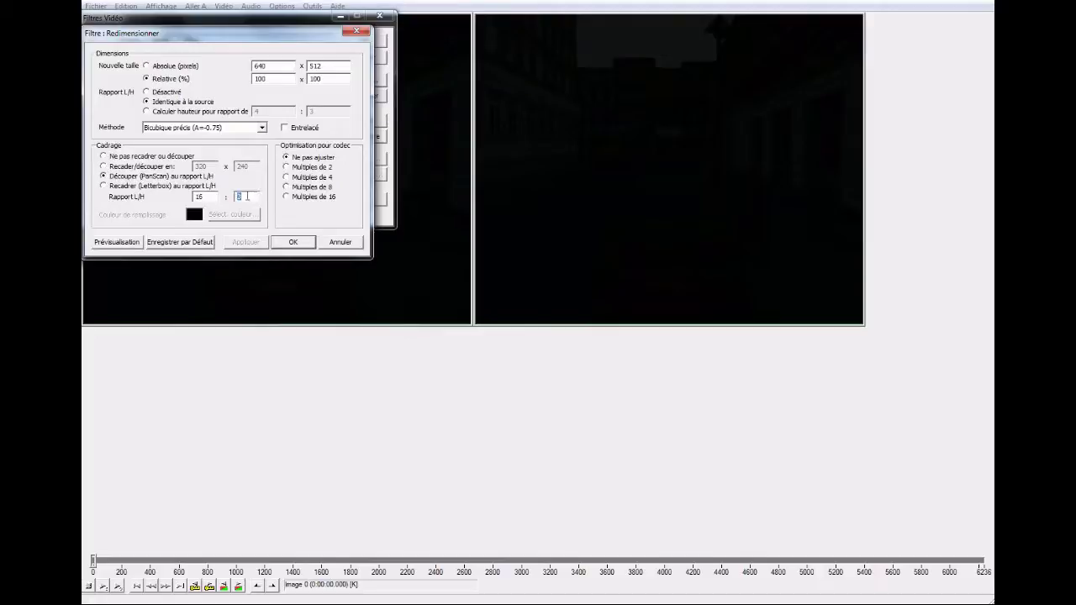
pyautogui.write('9')
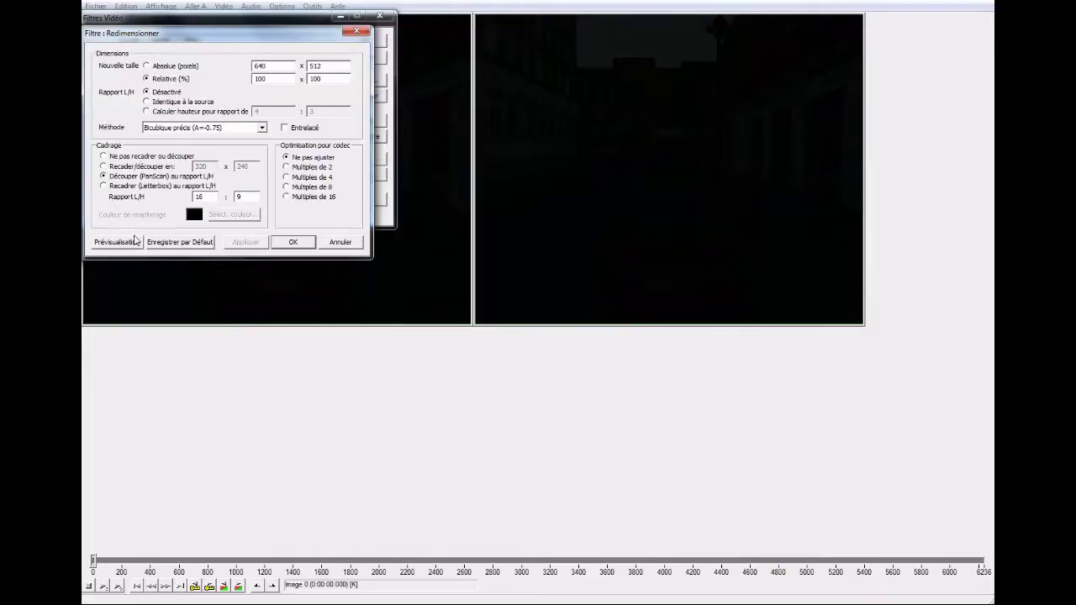
# Preview the 16:9 PanScan crop on later frames of the video, then close the preview.
pyautogui.click(132, 247)
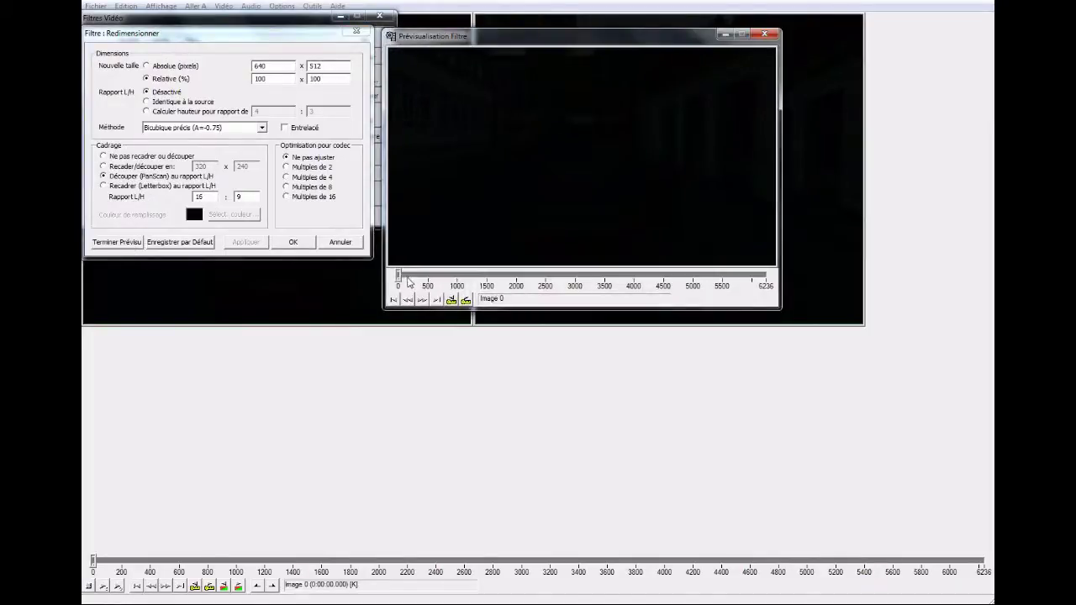
pyautogui.moveTo(399, 275); pyautogui.dragTo(529, 275)
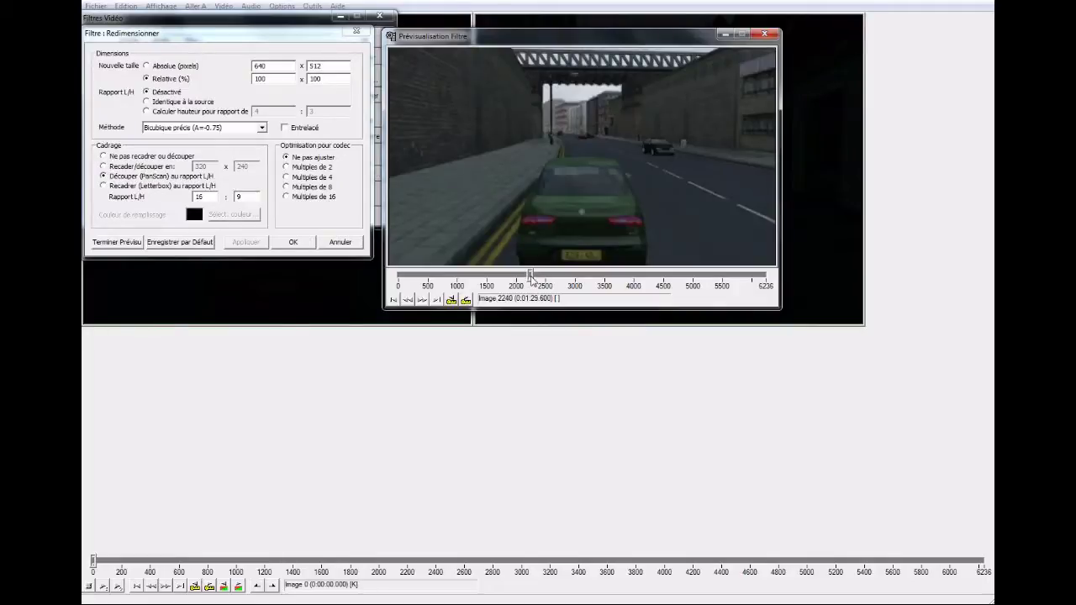
pyautogui.moveTo(531, 279); pyautogui.dragTo(589, 282)
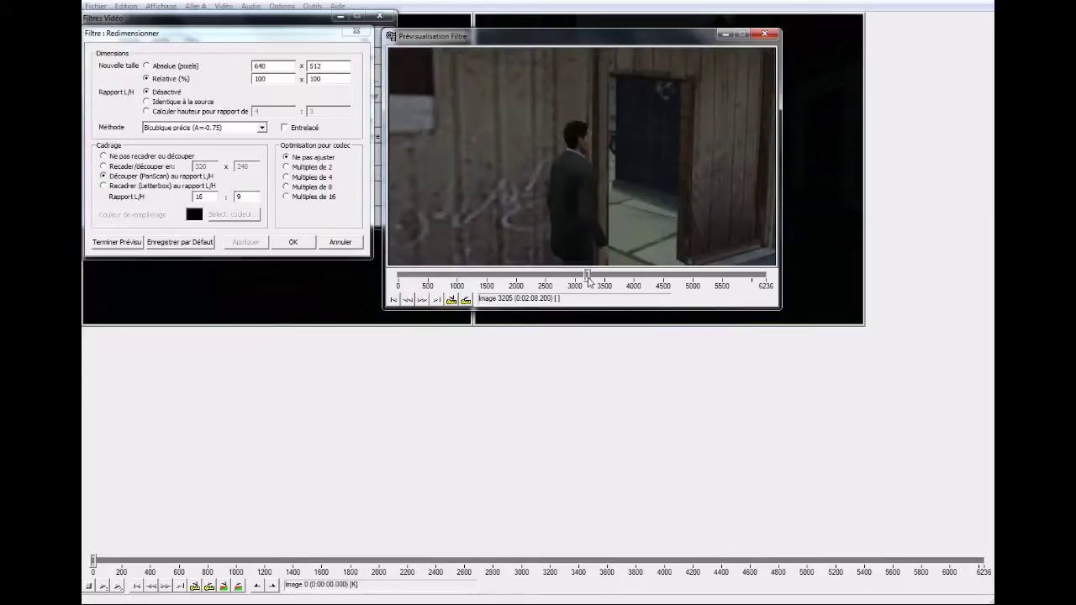
pyautogui.click(765, 35)
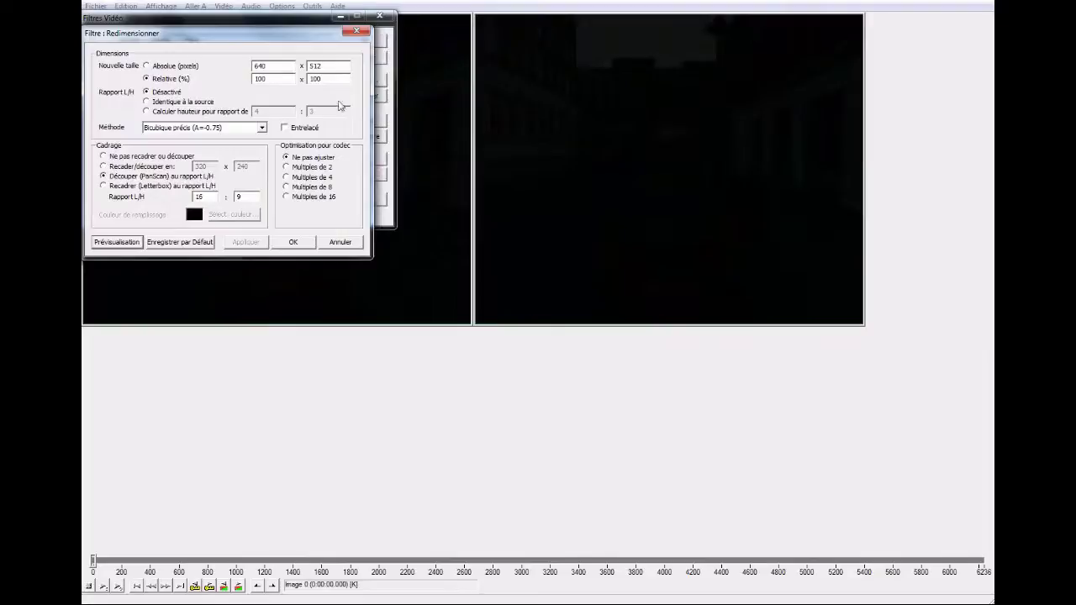
# Confirm the resize and filter list, then play with a taller output pane to check the 16:9 crop.
pyautogui.click(293, 242)
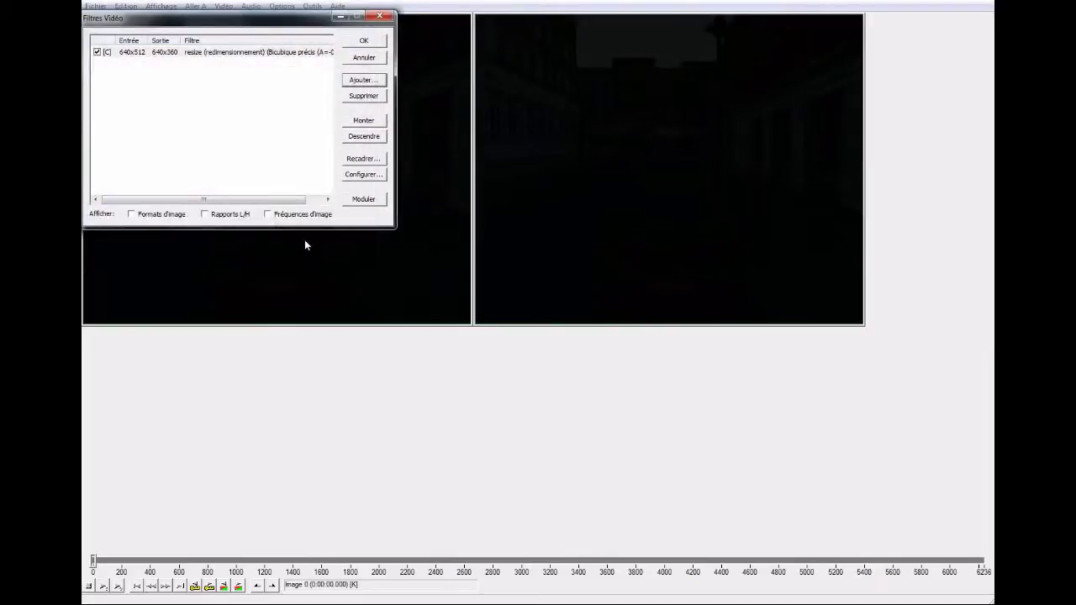
pyautogui.click(362, 44)
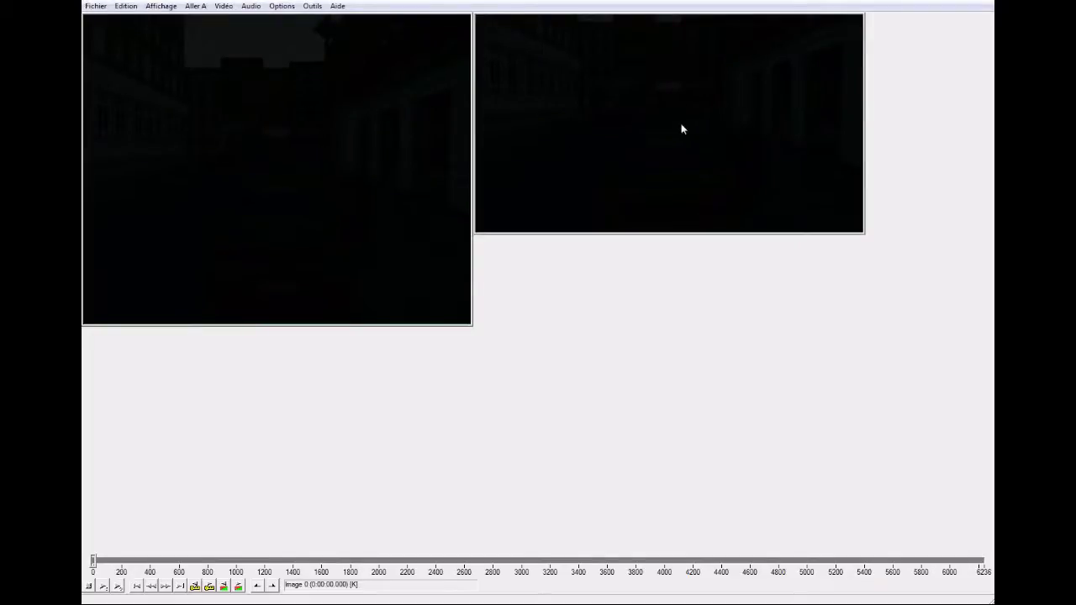
pyautogui.click(118, 587)
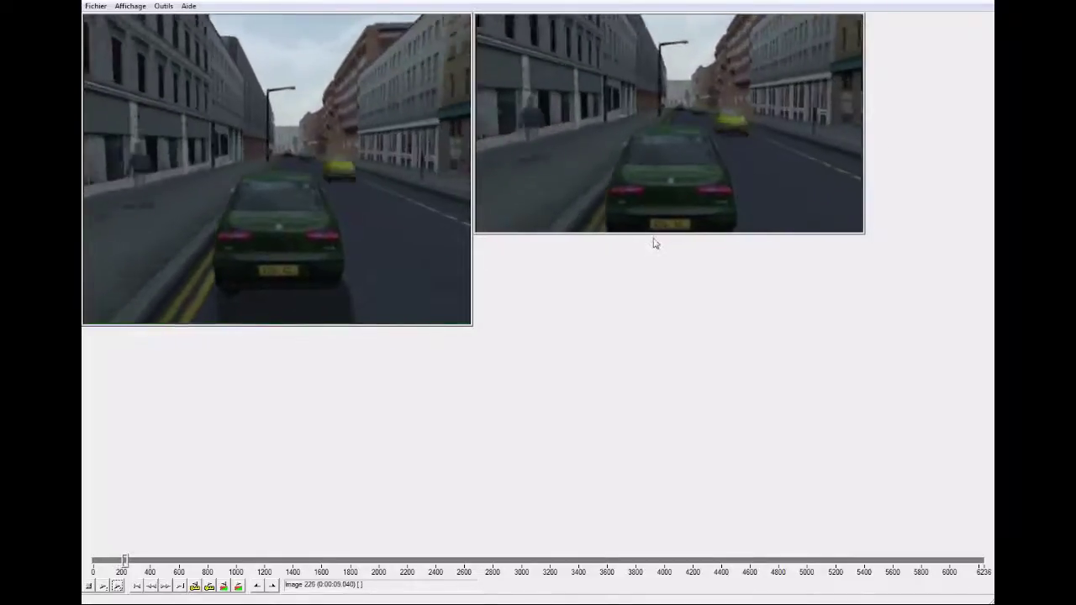
pyautogui.moveTo(653, 233)
pyautogui.mouseDown()
pyautogui.moveTo(651, 276)
pyautogui.moveTo(647, 217)
pyautogui.mouseUp()
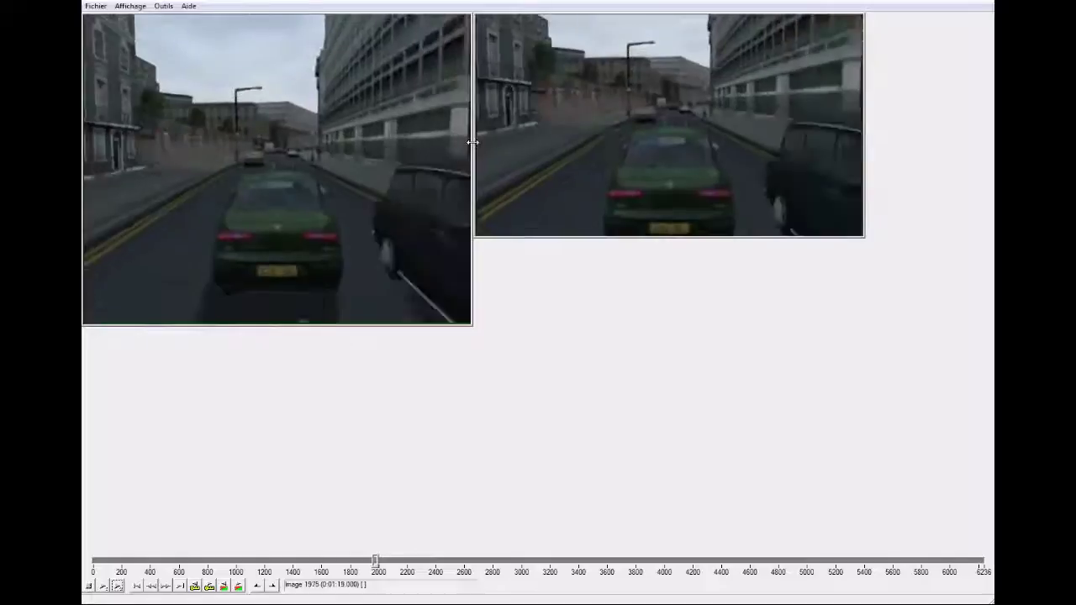
# Stop playback at image 2037 and choose Xvid MPEG-4 Codec as the video compressor.
pyautogui.click(89, 586)
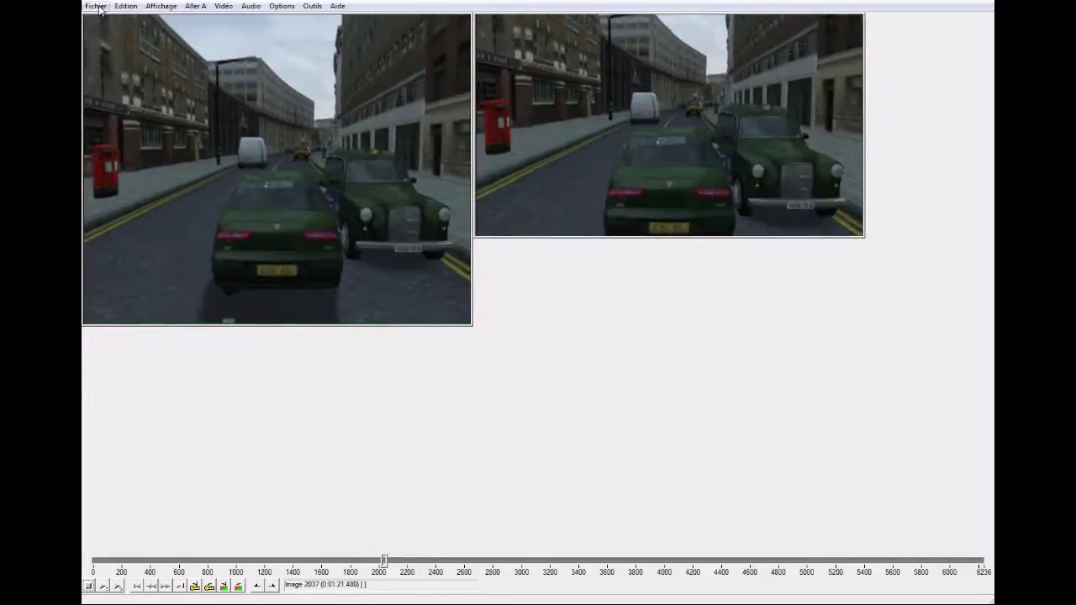
pyautogui.click(223, 6)
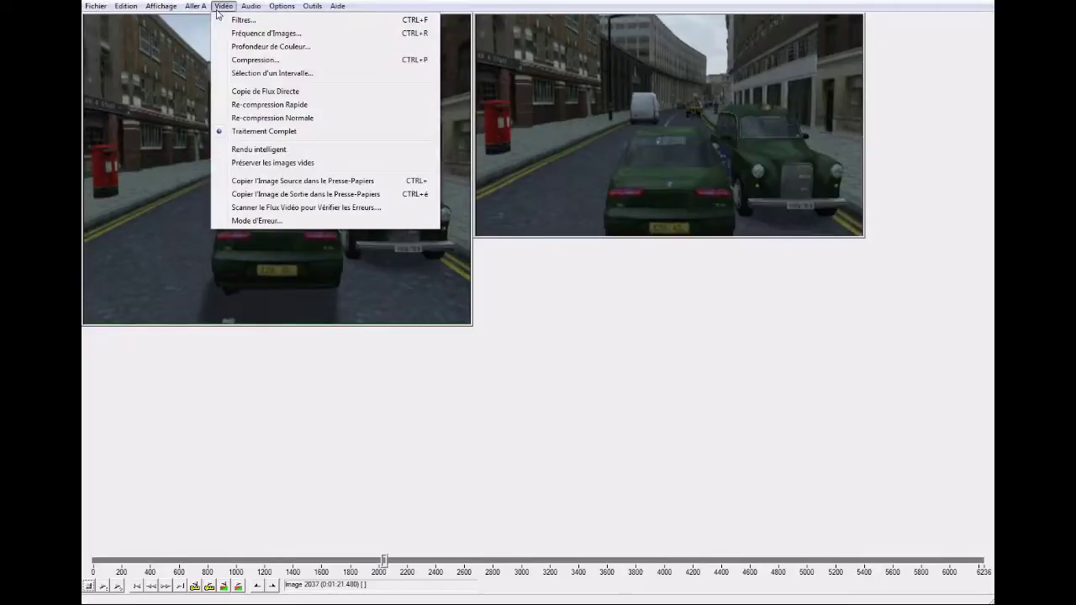
pyautogui.click(253, 60)
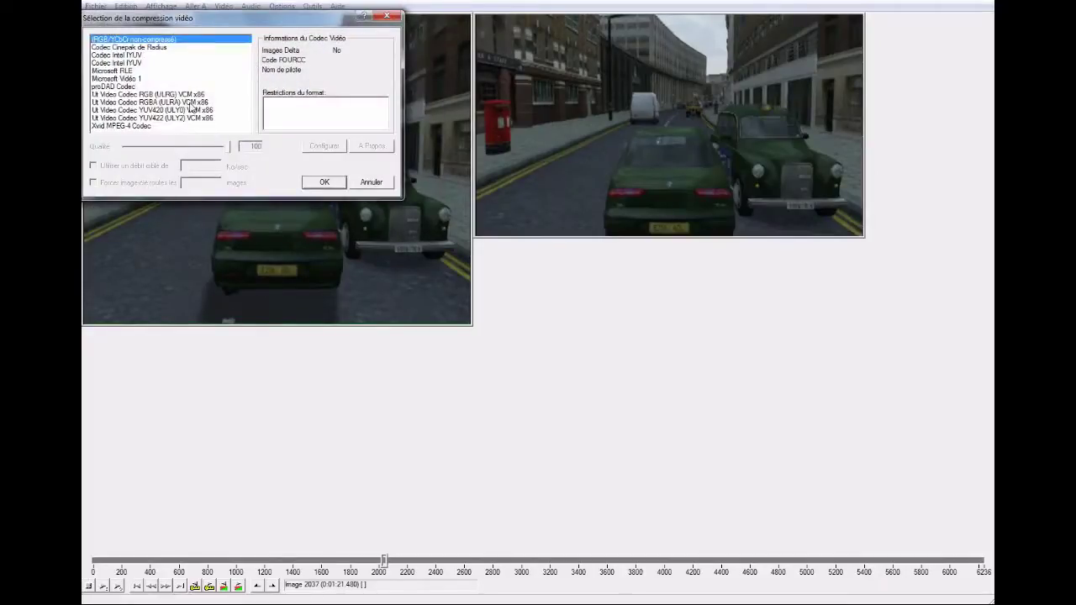
pyautogui.click(333, 185)
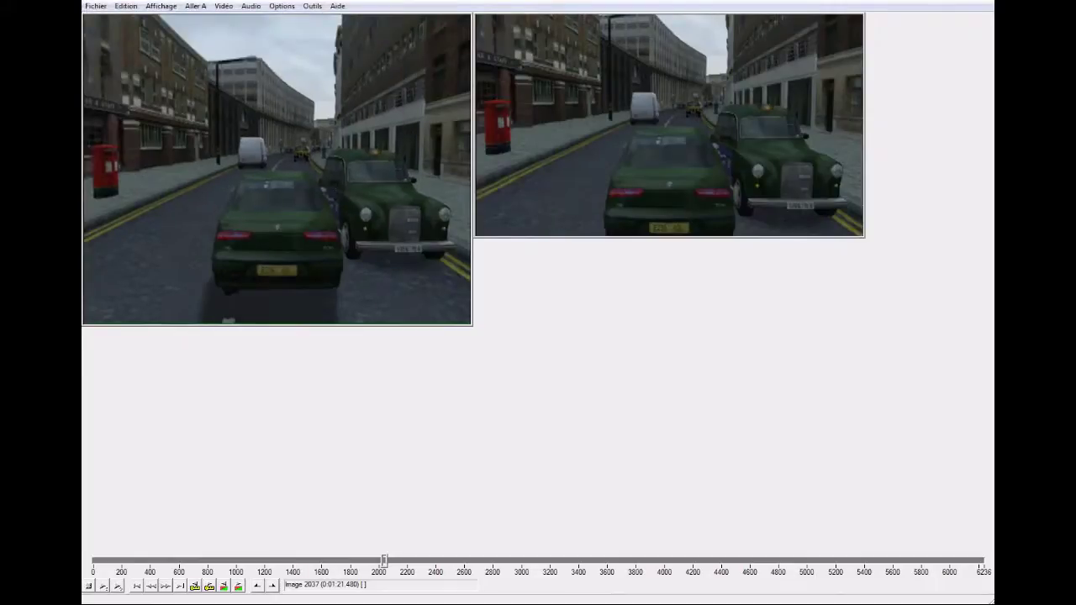
pyautogui.click(97, 7)
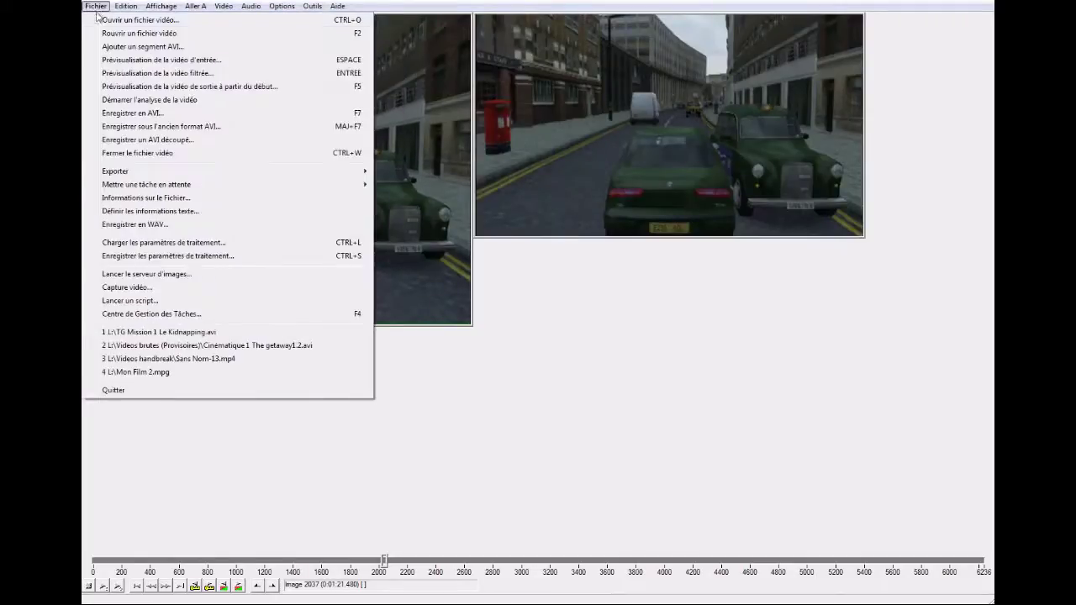
# Save as a new AVI on HDD 1To without overwriting TG Mission 1 Le Kidnapping.avi, starting the render.
pyautogui.click(127, 115)
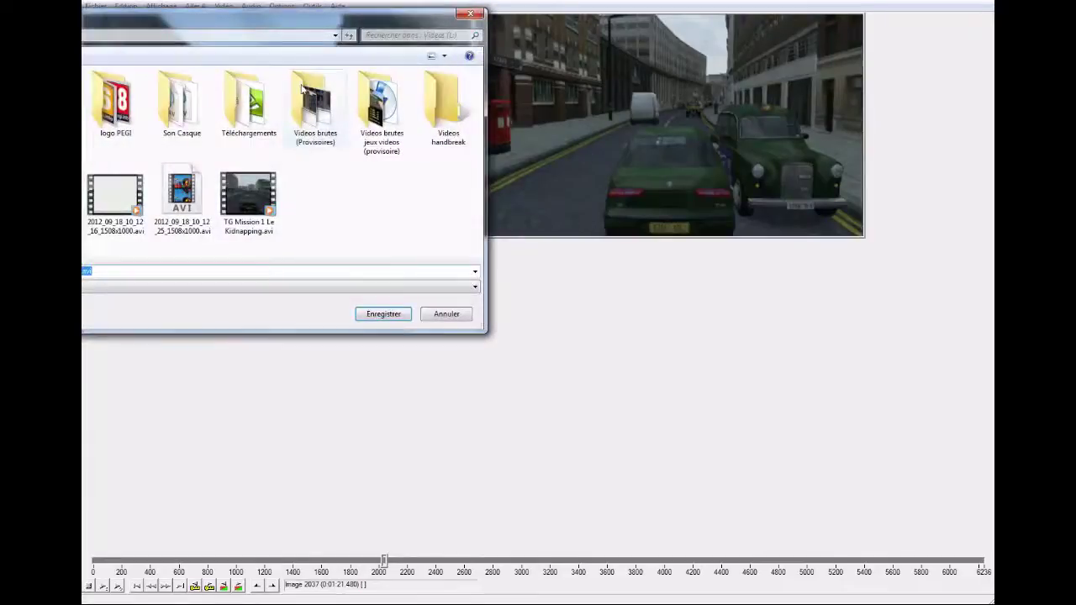
pyautogui.moveTo(265, 27); pyautogui.dragTo(595, 90)
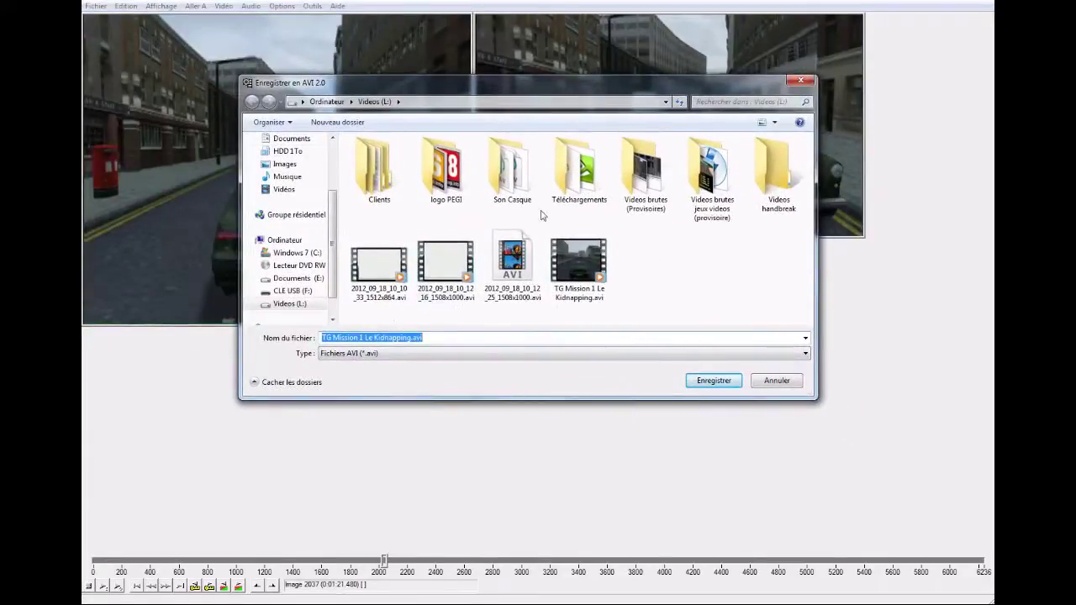
pyautogui.moveTo(331, 242); pyautogui.dragTo(296, 217)
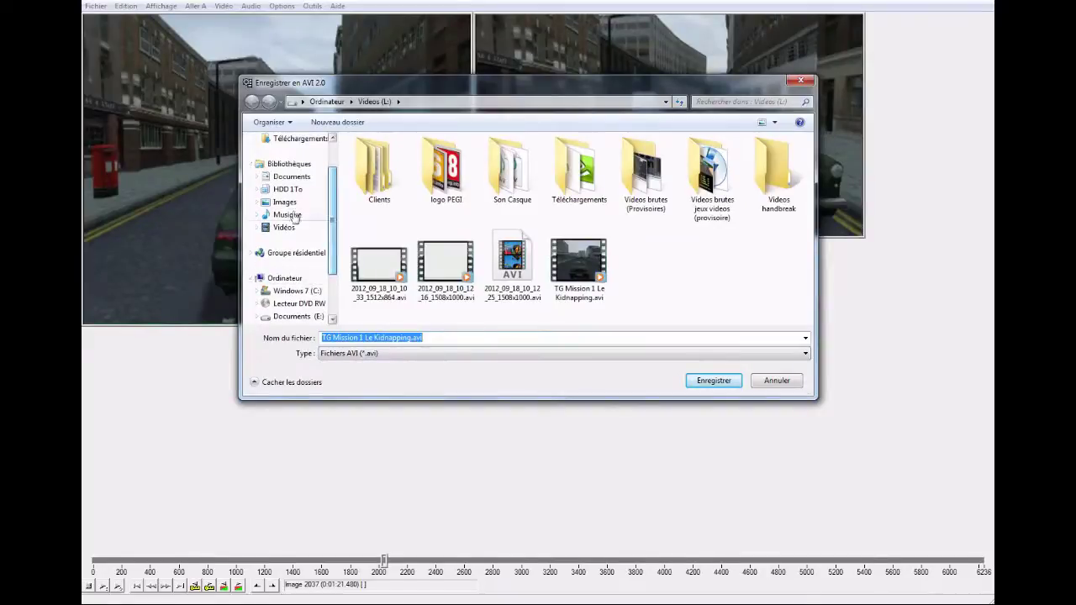
pyautogui.click(286, 191)
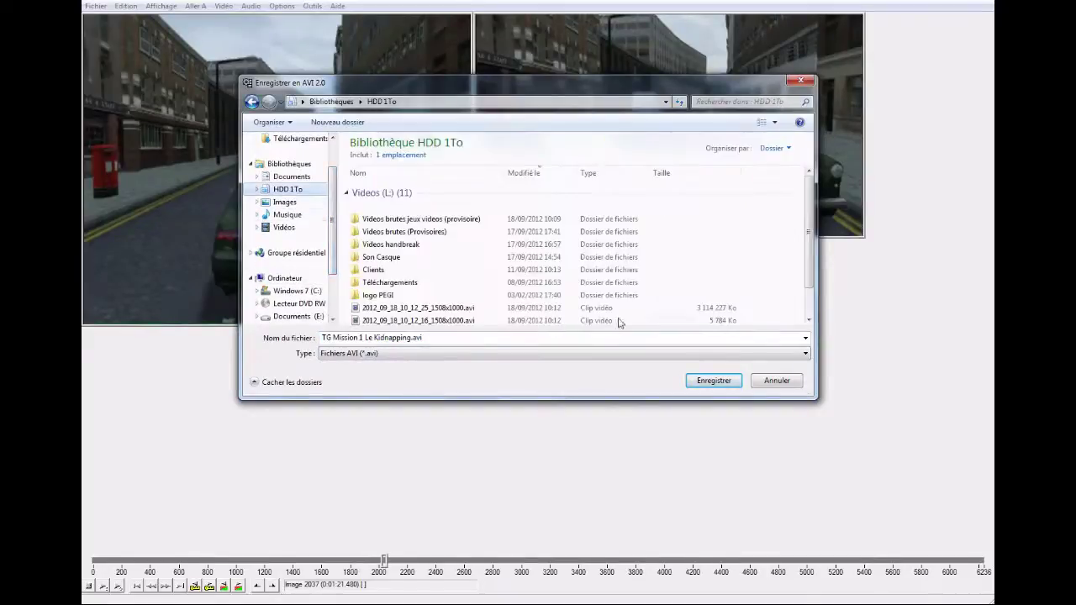
pyautogui.click(709, 384)
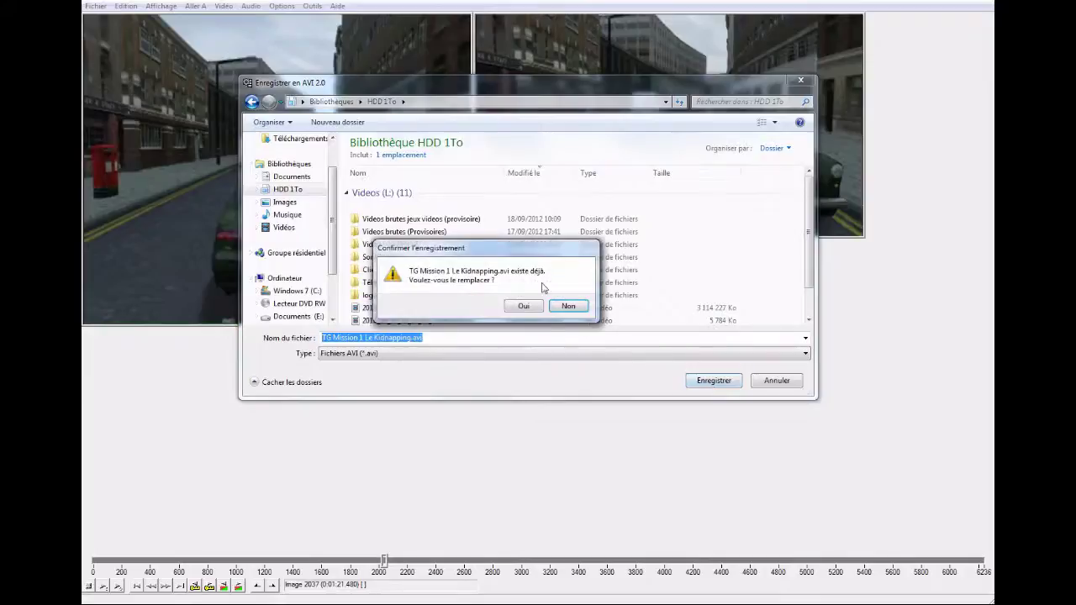
pyautogui.click(567, 308)
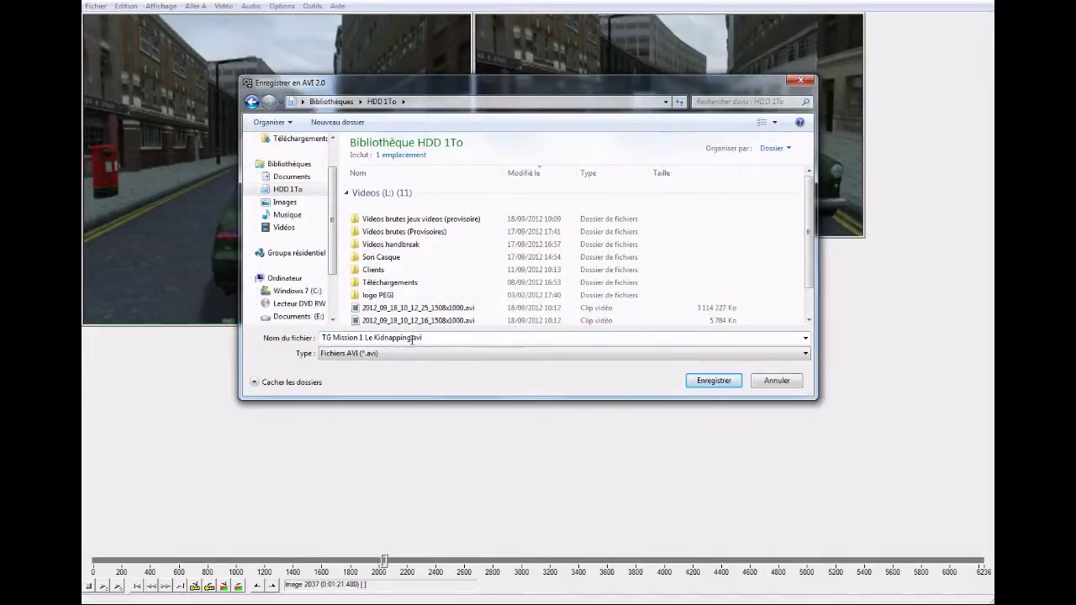
pyautogui.write('2')
pyautogui.press('Return')
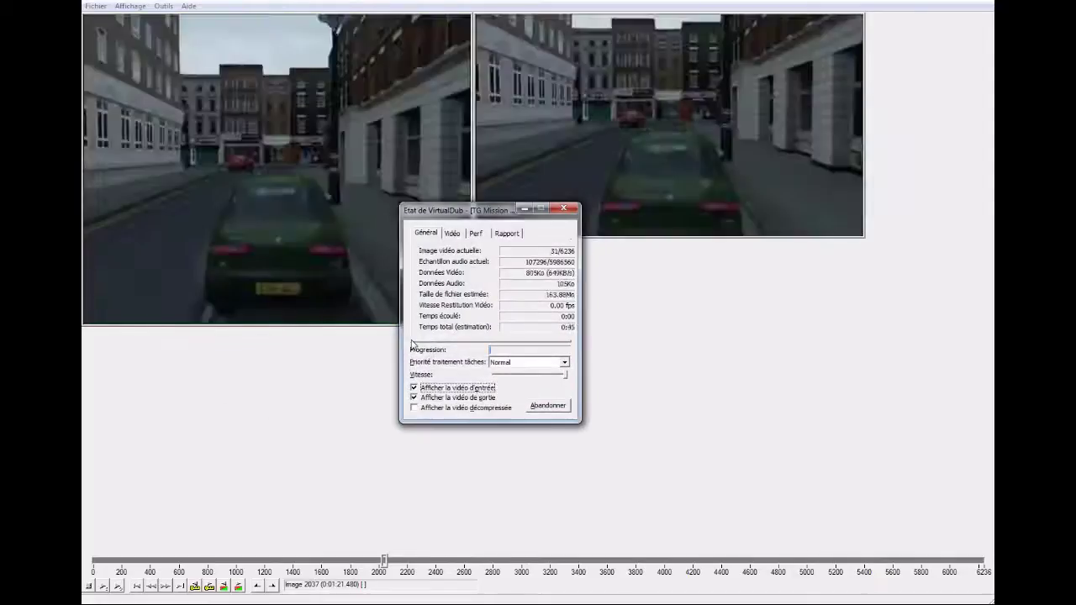